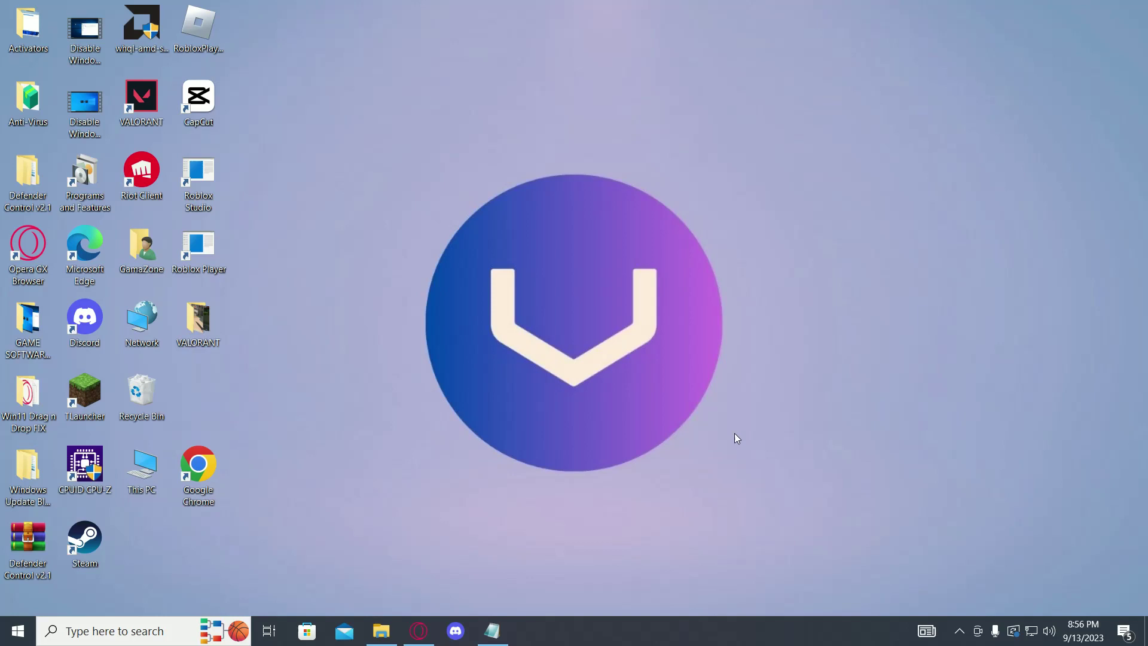
Step: Launch Steam from the desktop and bring up the library's Add a Game options
double_click(80, 552)
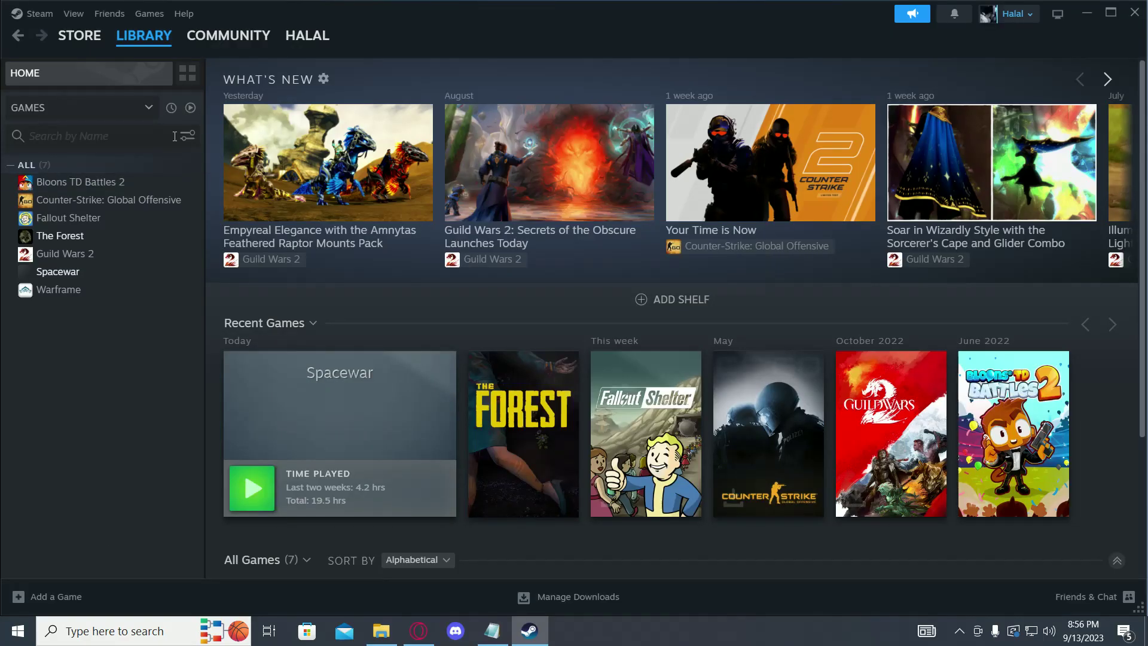
left_click(63, 599)
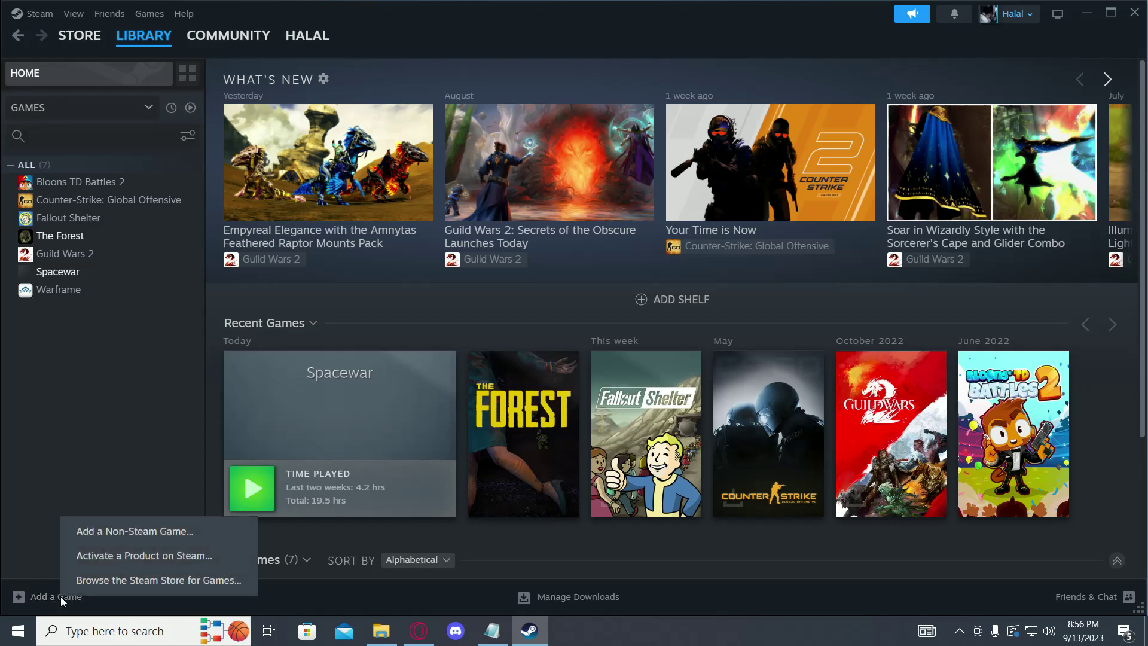
Step: Open the Add a Non-Steam Game program list, ticking and then unticking Discord
left_click(152, 534)
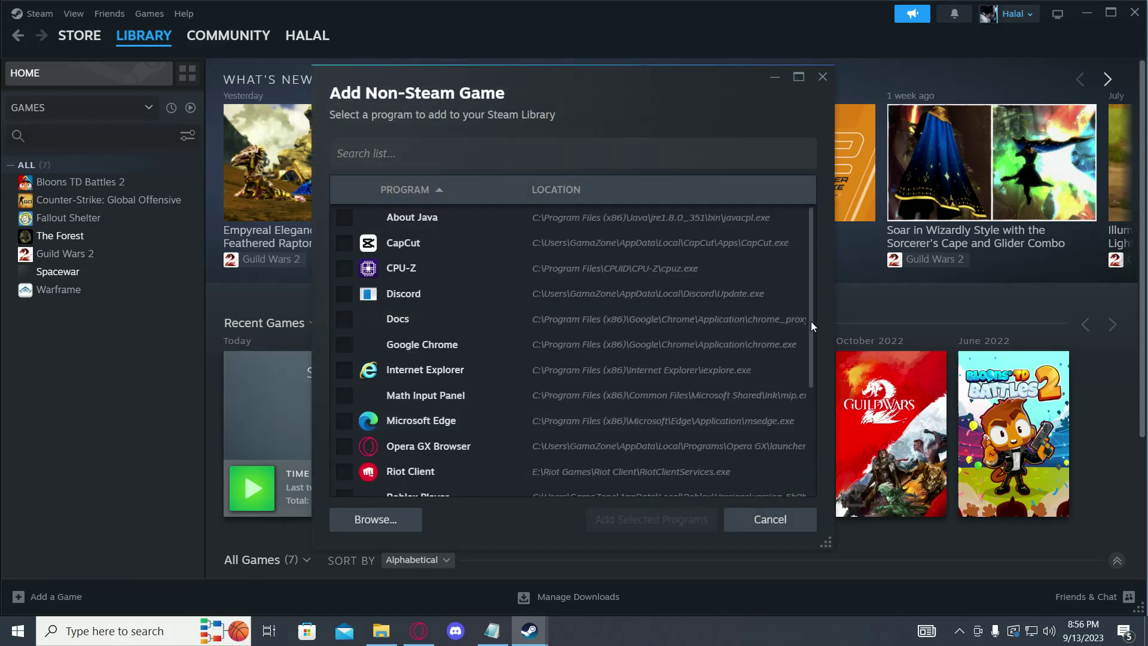
mouse_move(811, 321)
left_mouse_down()
mouse_move(812, 439)
mouse_move(812, 216)
left_mouse_up()
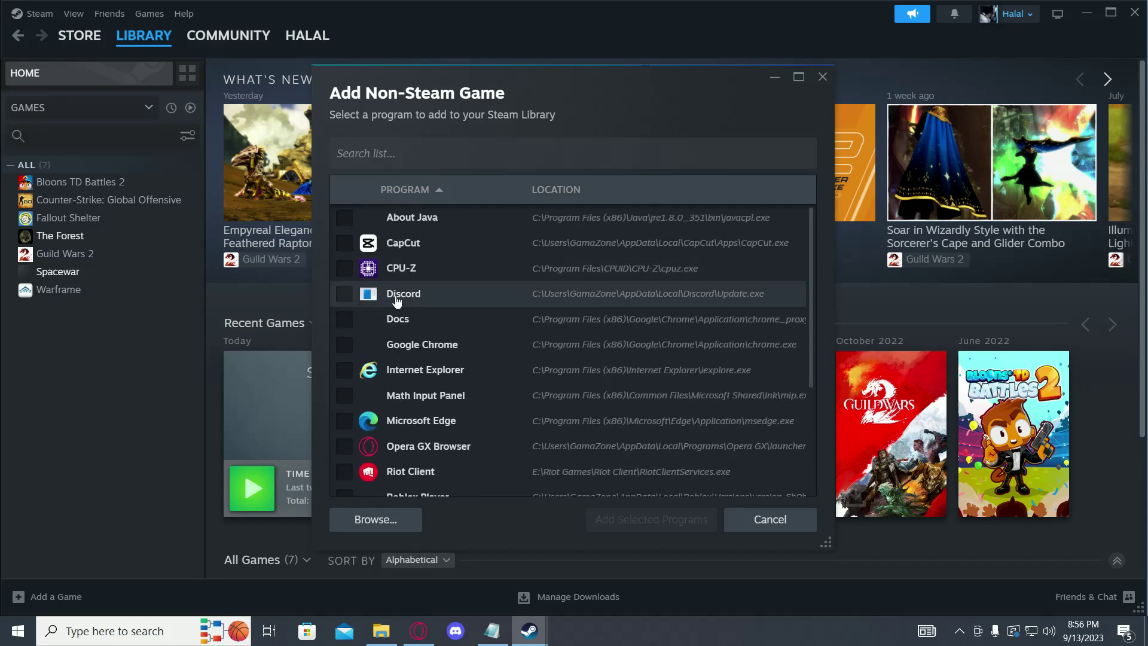
left_click(346, 301)
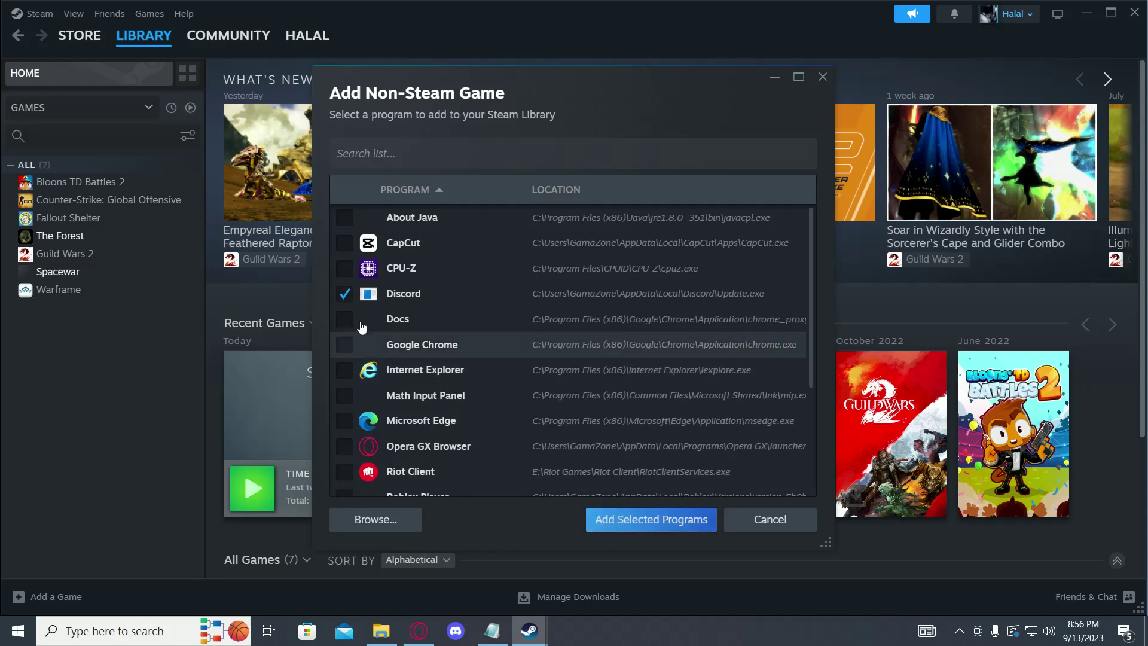
left_click(347, 293)
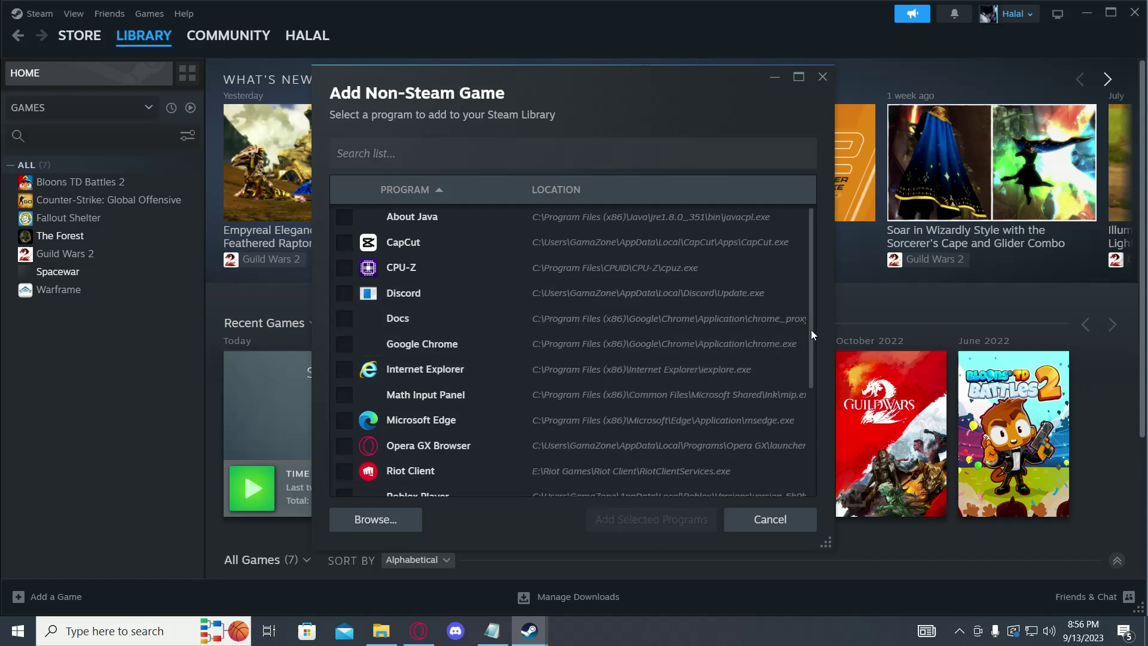
scroll(811, 330, "down", 5)
Step: Browse to E:\The Forest v1.12\The Forest and select TheForest.exe
left_click(375, 520)
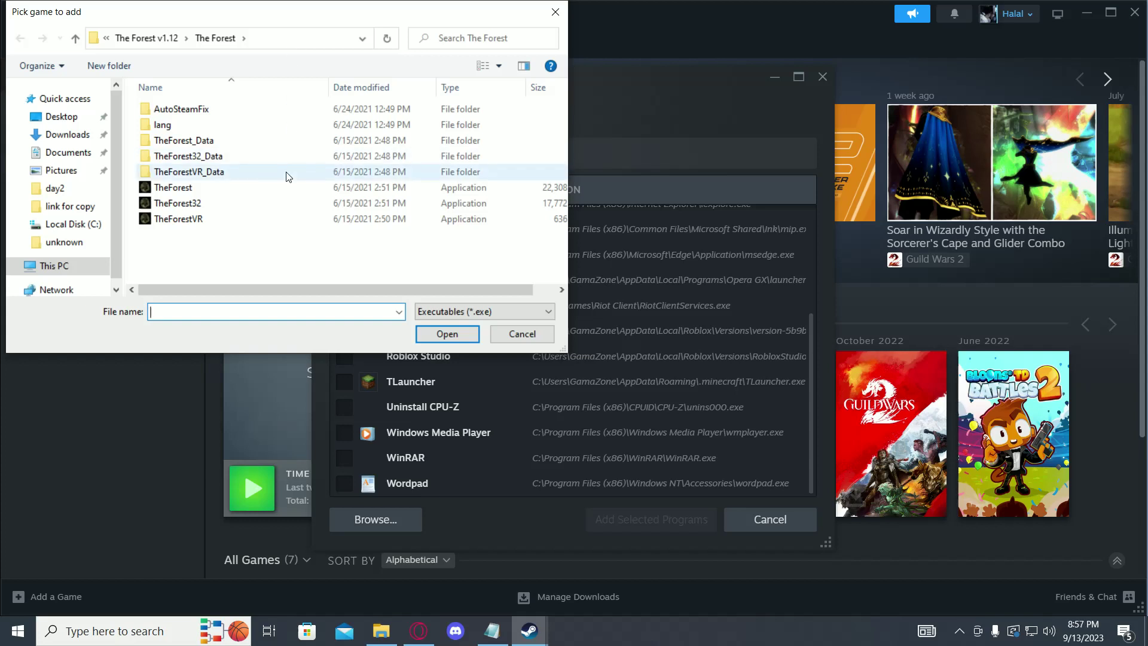
left_click(267, 38)
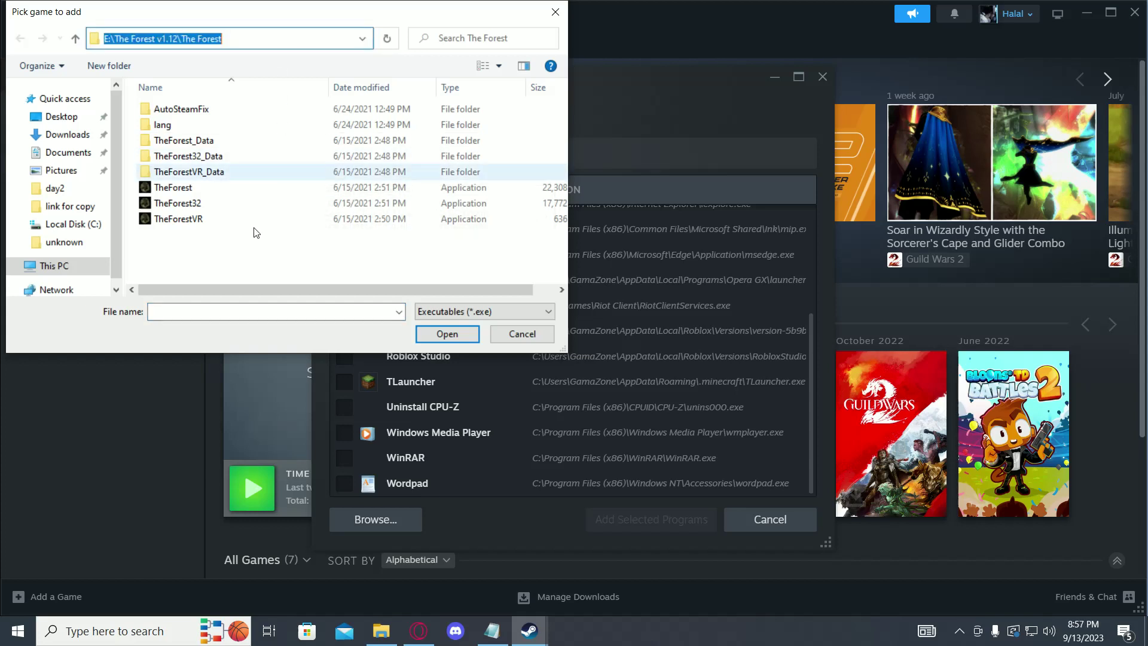
key("Escape")
left_click(371, 190)
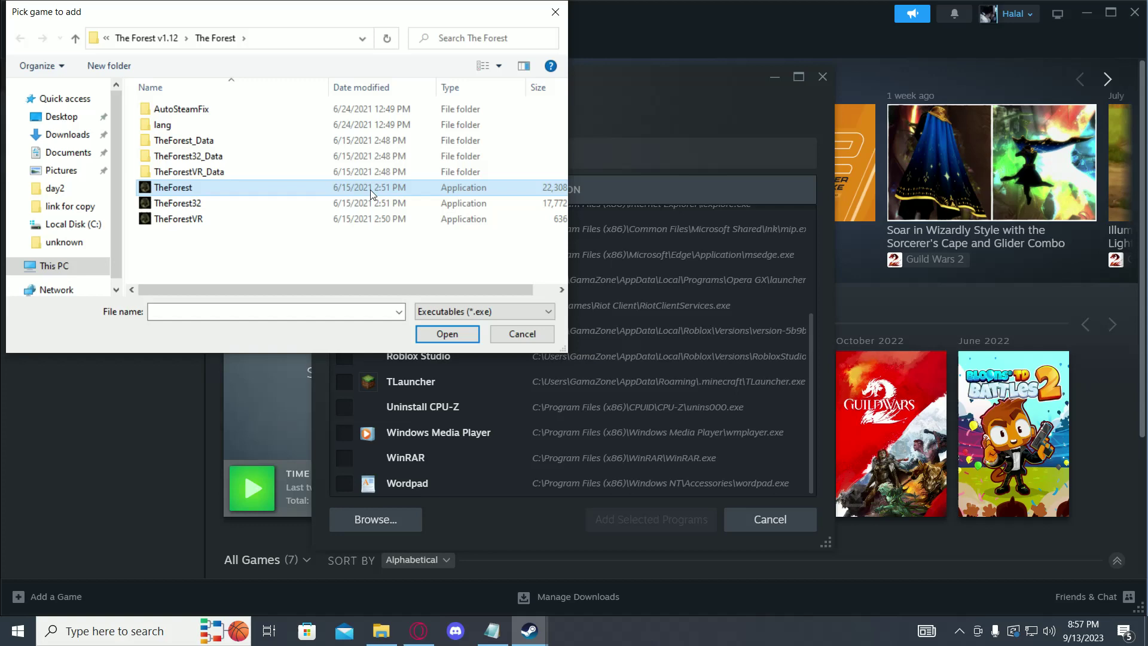
Step: Confirm TheForest.exe and add it, bringing the library to eight games
left_click(448, 333)
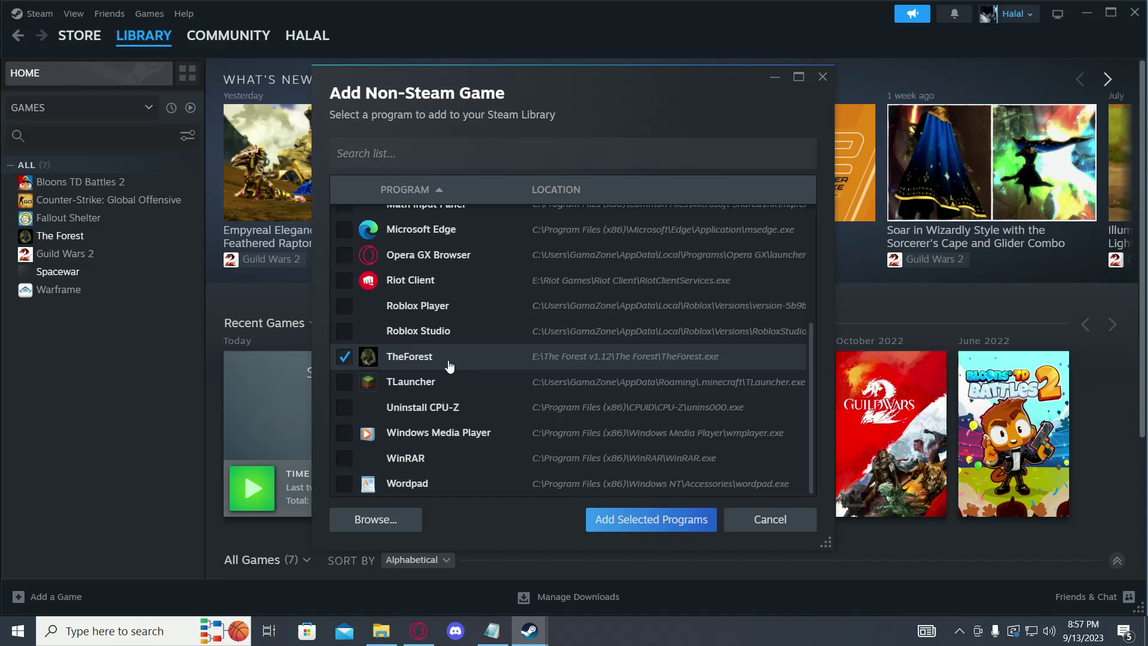
left_click(599, 522)
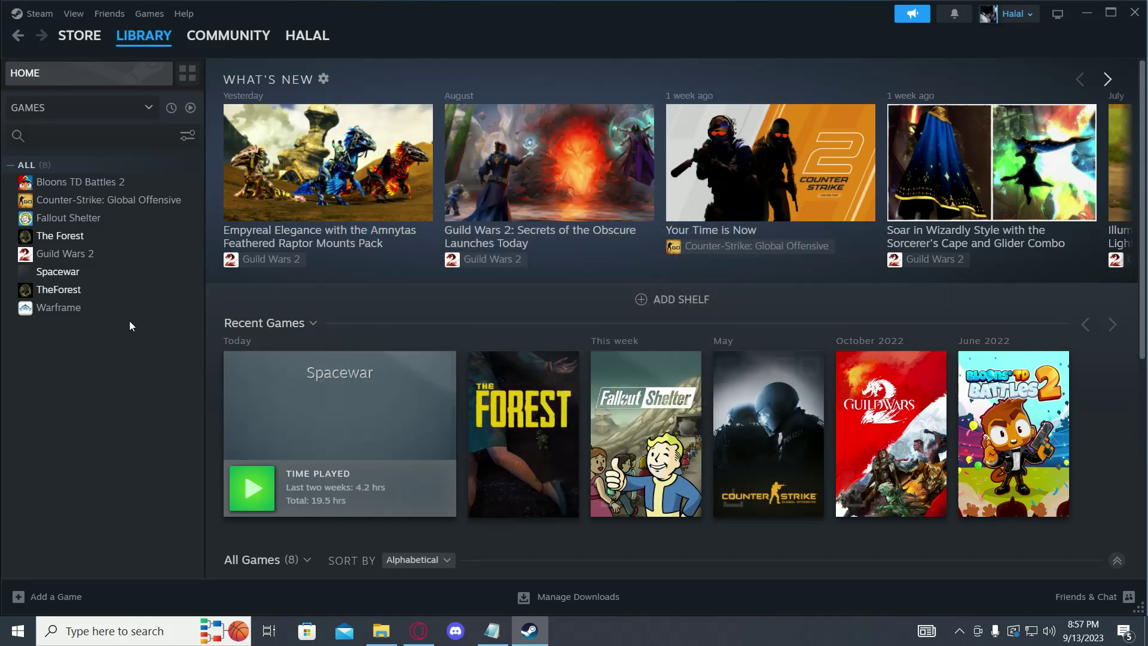
Step: Show TheForest's Play page in the library, then close the Steam window
left_click(60, 289)
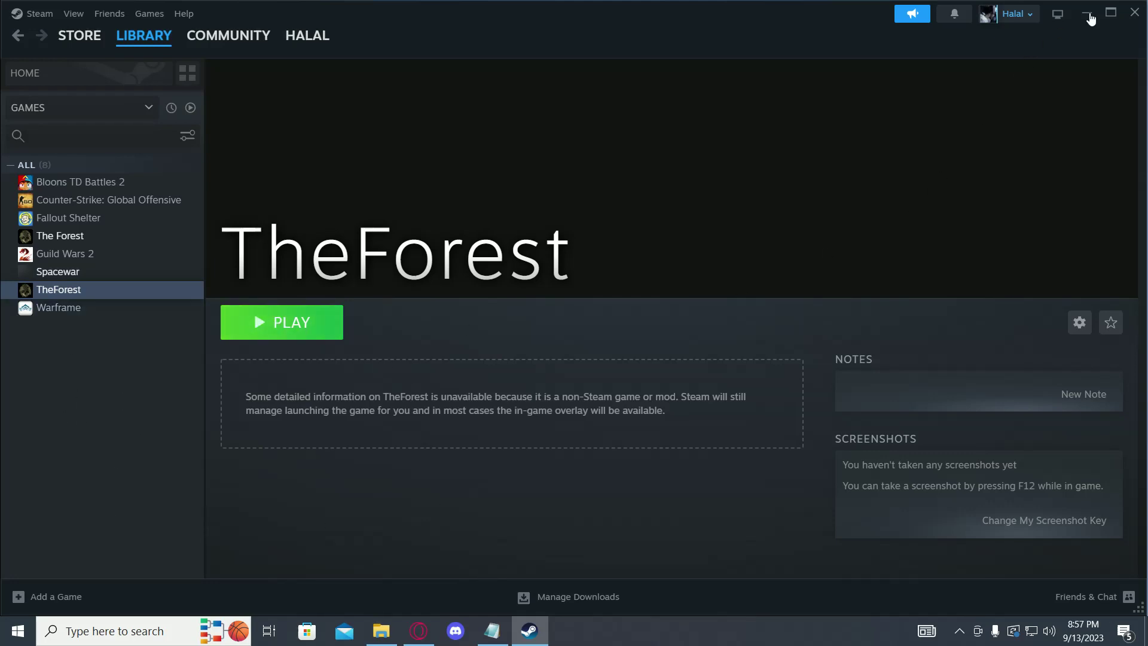
left_click(1135, 12)
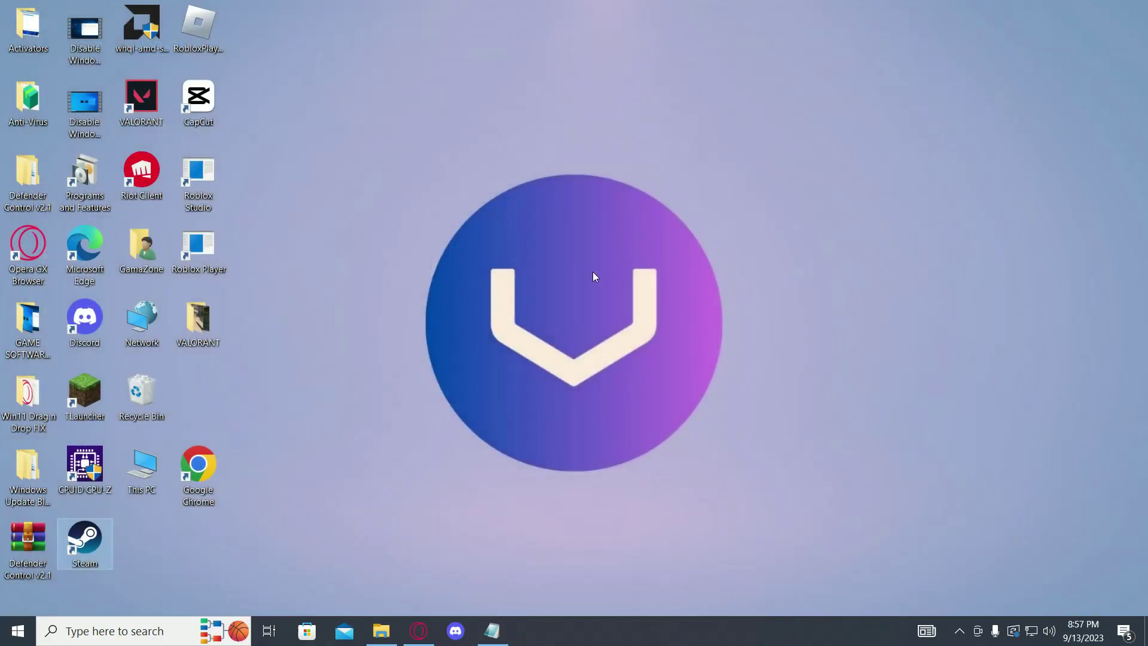